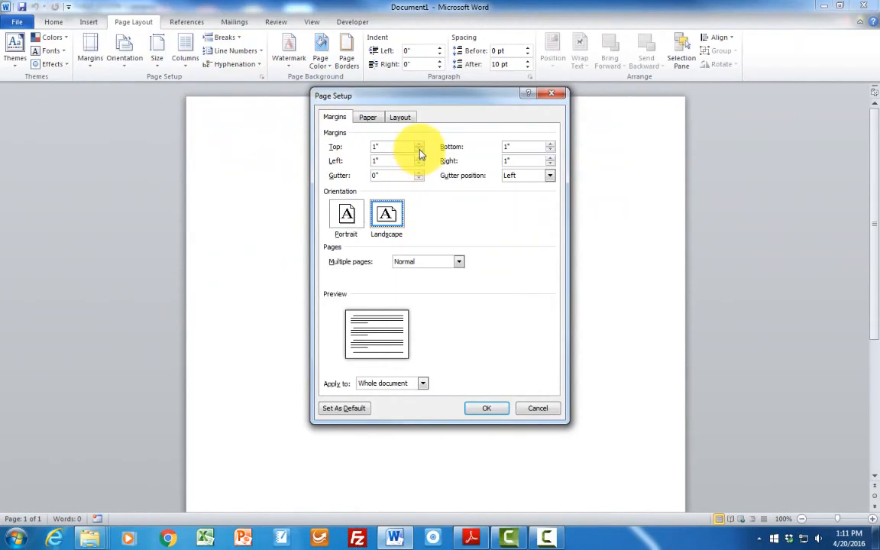
- Set the top, bottom, left and right page margins to 0.8" for the whole document
{"action": "left_click", "coordinate": [419, 151]}
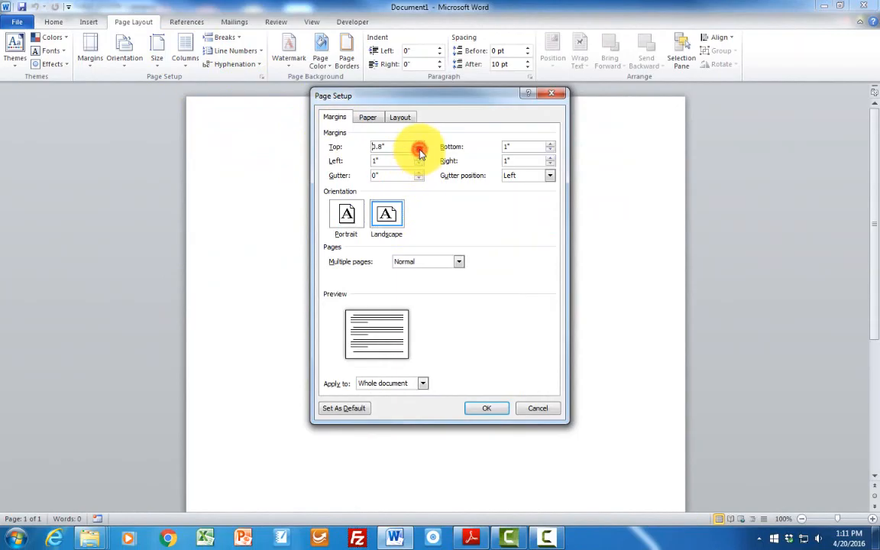
{"action": "left_click", "coordinate": [419, 152]}
{"action": "left_click", "coordinate": [418, 163]}
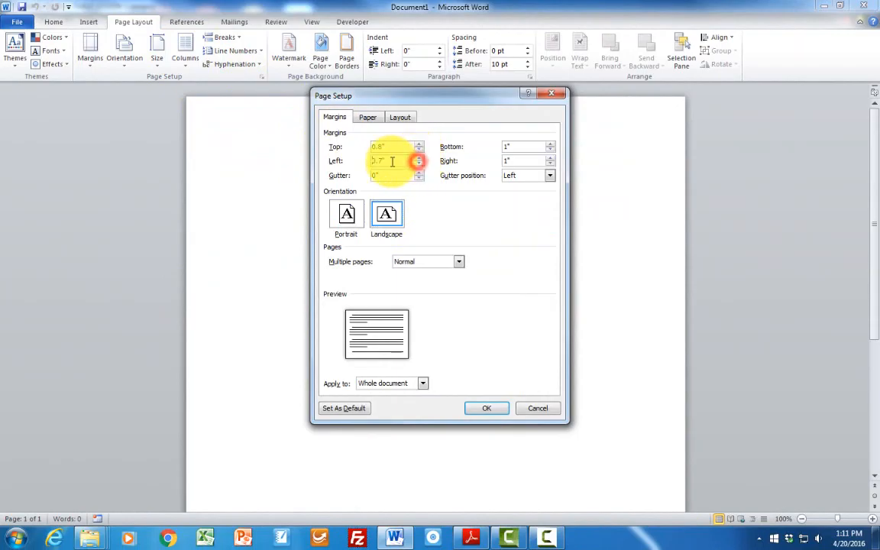
{"action": "left_click", "coordinate": [417, 158]}
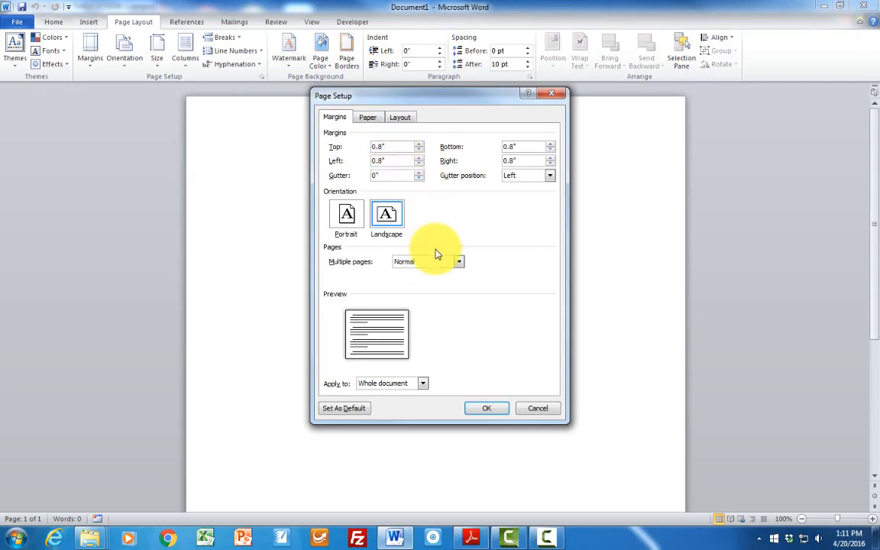
{"action": "left_click", "coordinate": [471, 415]}
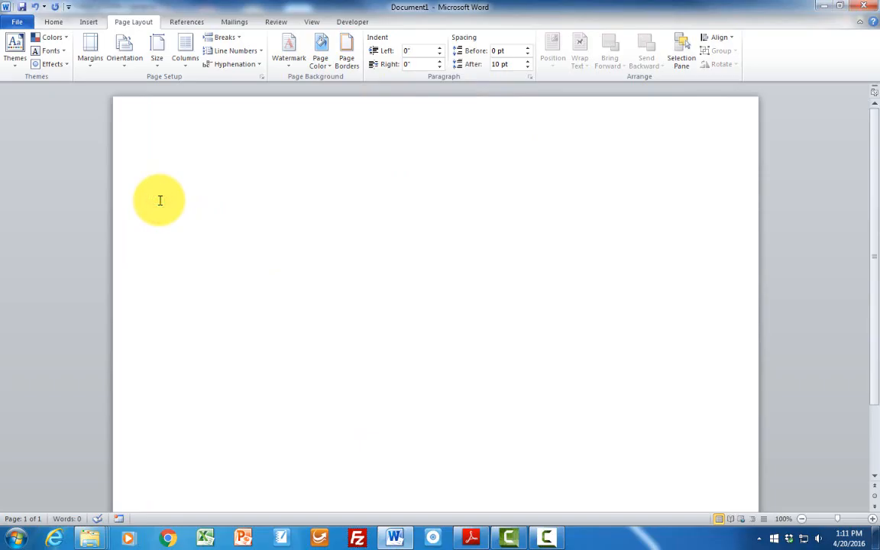
- Insert a table with four columns and six rows
{"action": "left_click", "coordinate": [89, 21]}
{"action": "left_click", "coordinate": [97, 60]}
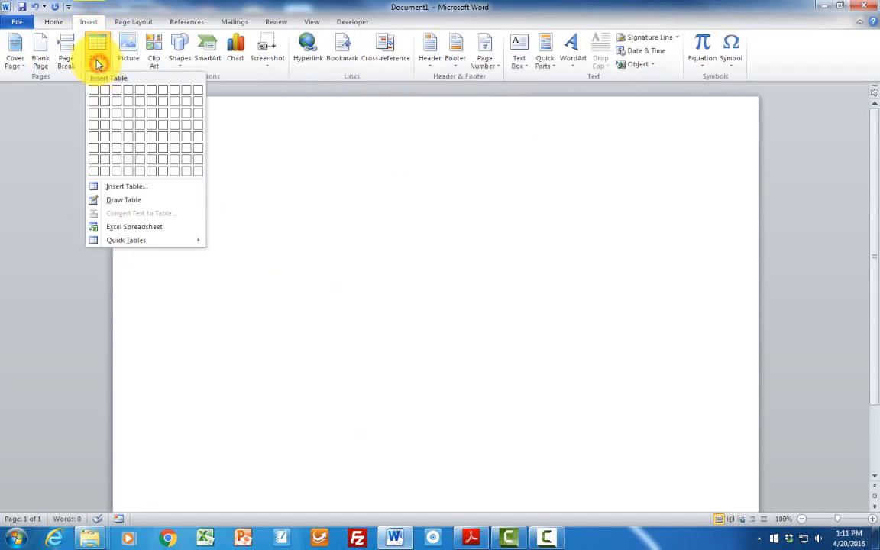
{"action": "left_click", "coordinate": [117, 189]}
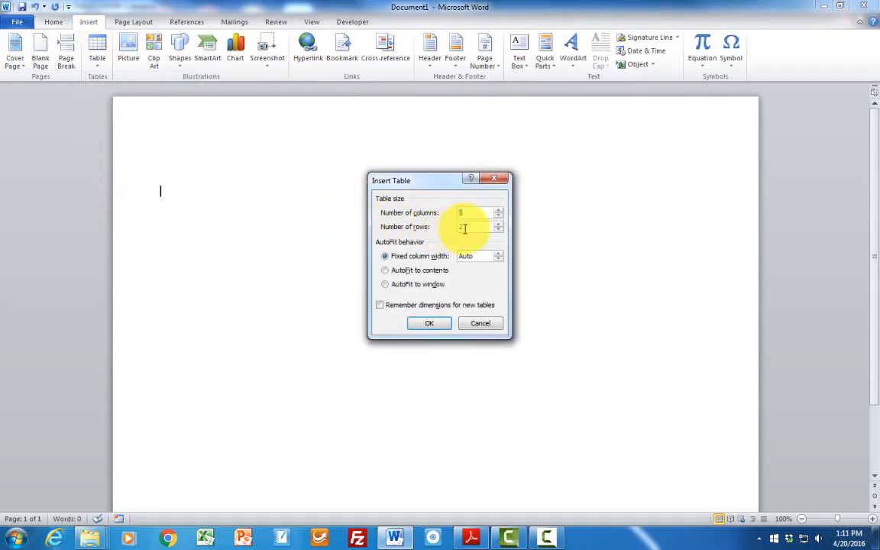
{"action": "left_click", "coordinate": [497, 216]}
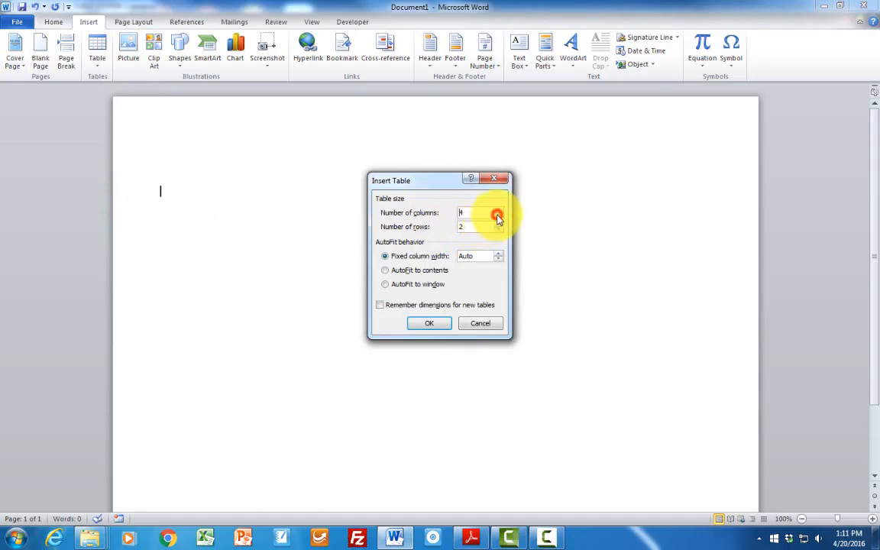
{"action": "left_click", "coordinate": [429, 324]}
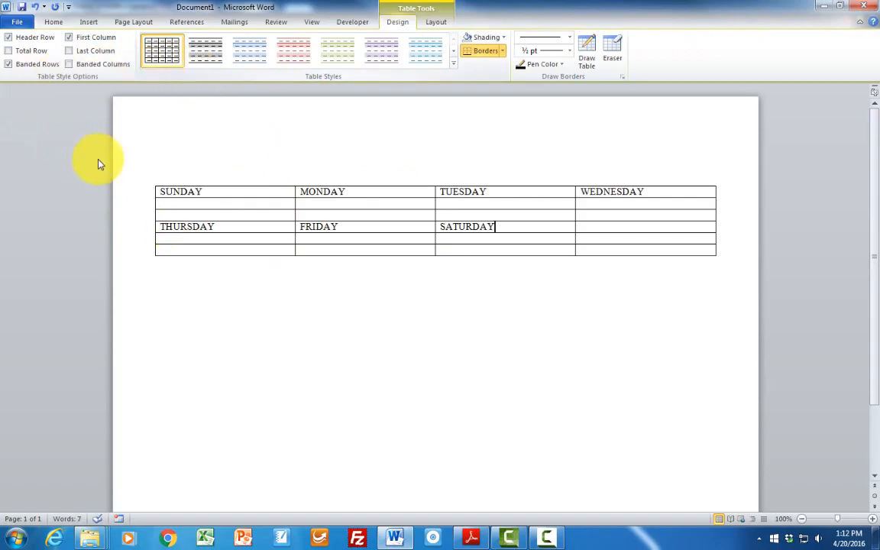
- Format the SUNDAY to WEDNESDAY heading row as 14 pt, bold and centered
{"action": "left_click", "coordinate": [143, 194]}
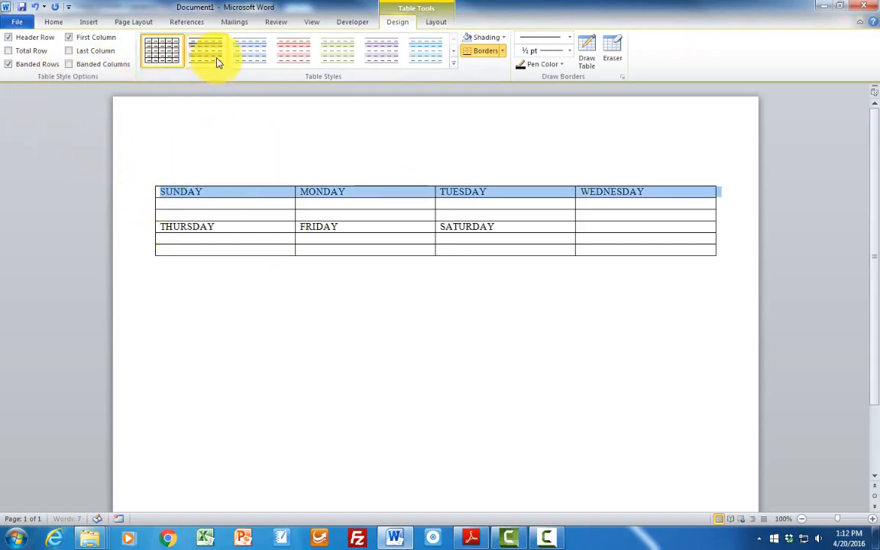
{"action": "left_click", "coordinate": [53, 22]}
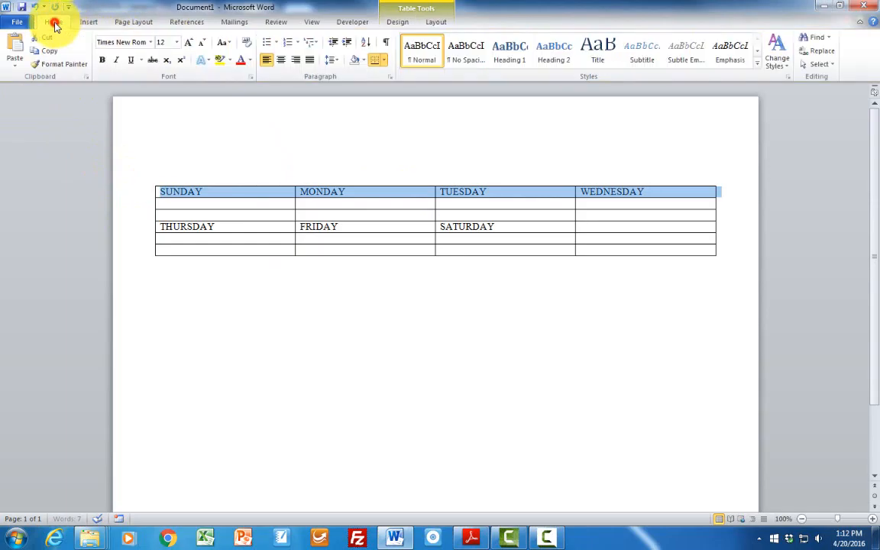
{"action": "left_click", "coordinate": [188, 42]}
{"action": "left_click", "coordinate": [103, 61]}
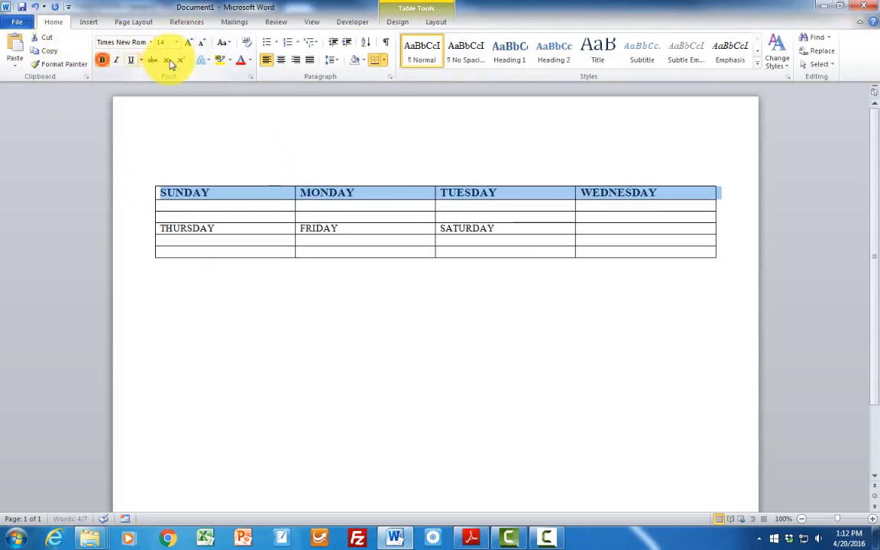
{"action": "left_click", "coordinate": [282, 60]}
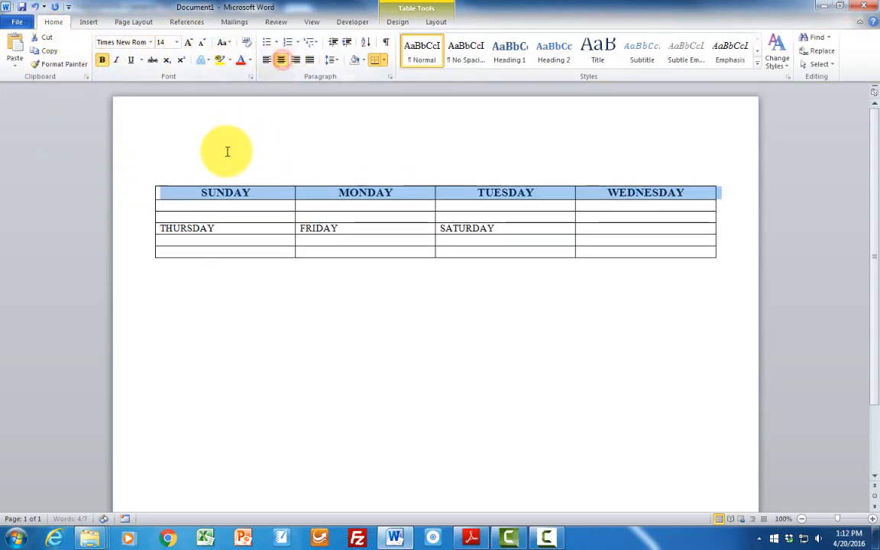
- Make the THURSDAY to SATURDAY heading row bold, 14 pt and centered
{"action": "left_click", "coordinate": [140, 231]}
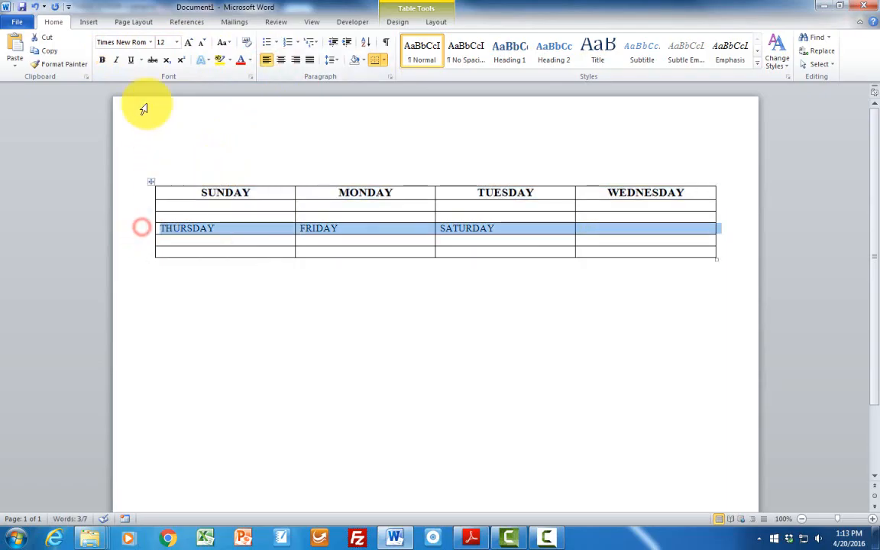
{"action": "left_click", "coordinate": [103, 60]}
{"action": "left_click", "coordinate": [187, 42]}
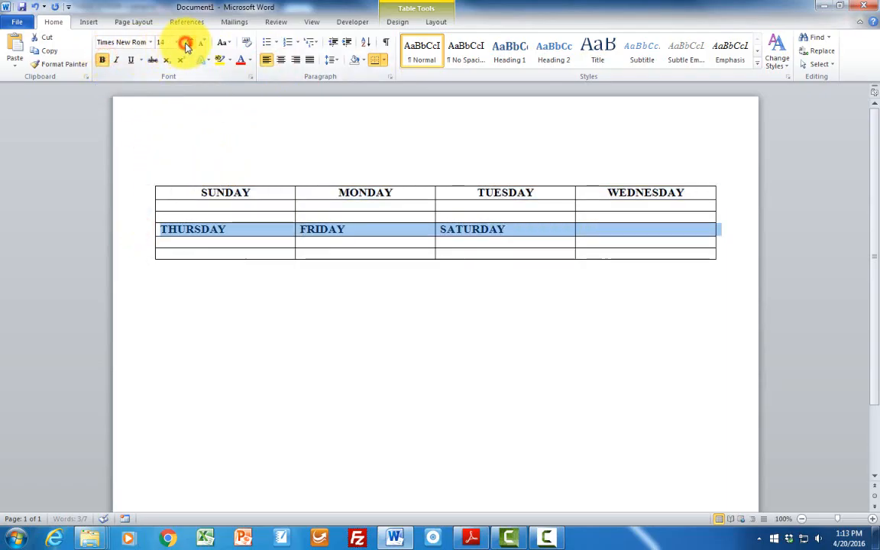
{"action": "left_click", "coordinate": [281, 60]}
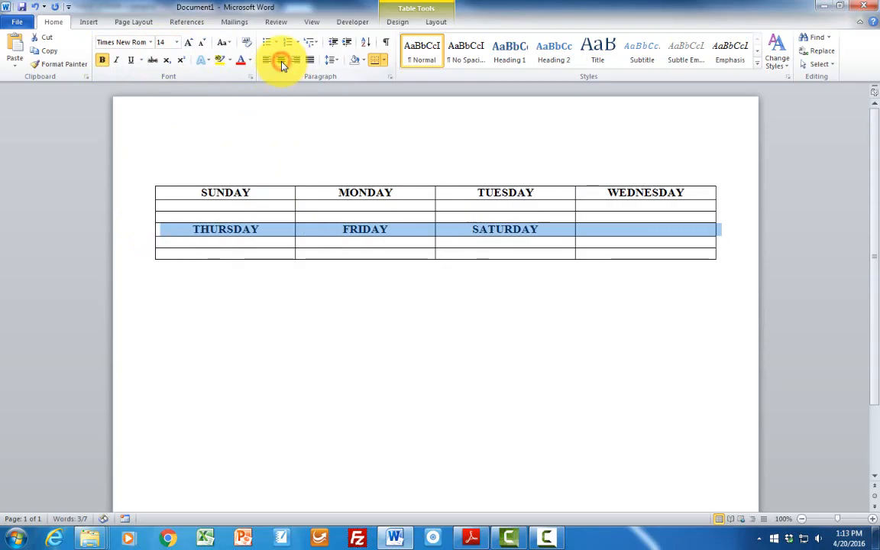
- Start inserting a picture file in the cell below SUNDAY and browse to the computerlabshare network drive
{"action": "left_click", "coordinate": [233, 205]}
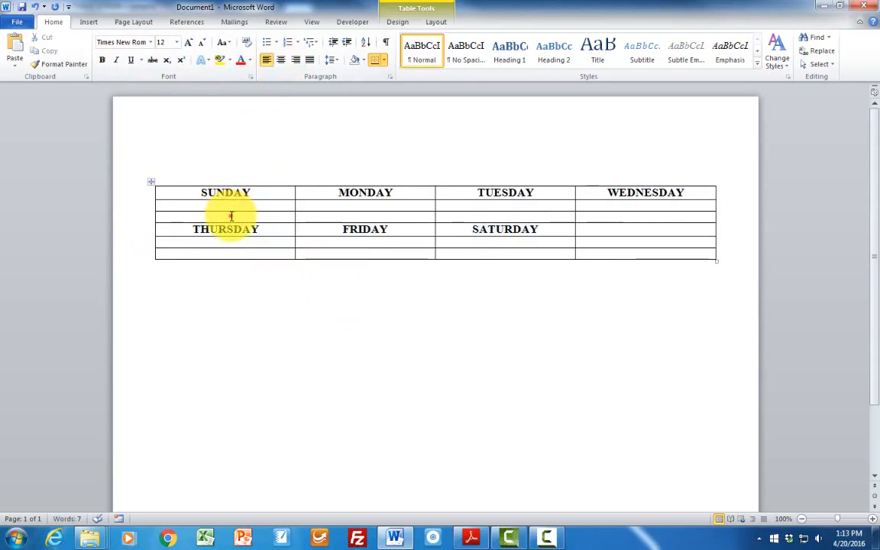
{"action": "left_click", "coordinate": [230, 216]}
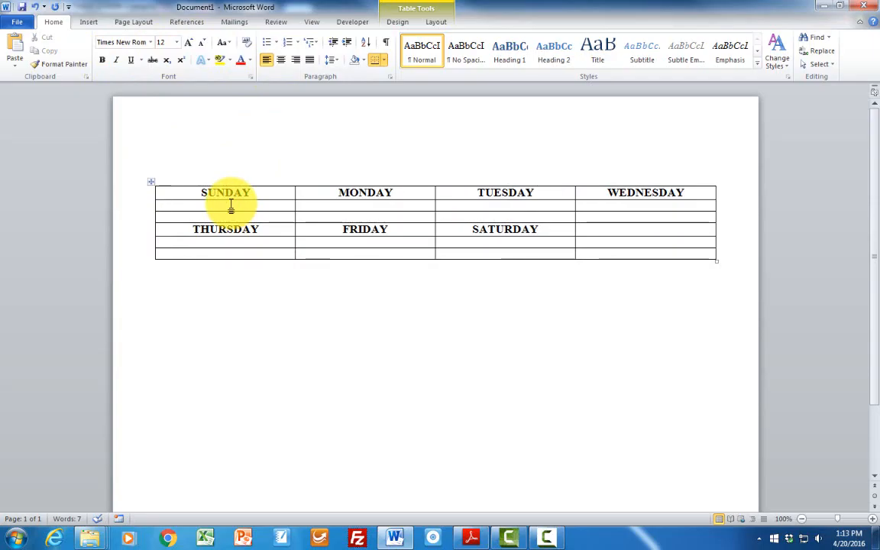
{"action": "left_click", "coordinate": [86, 24]}
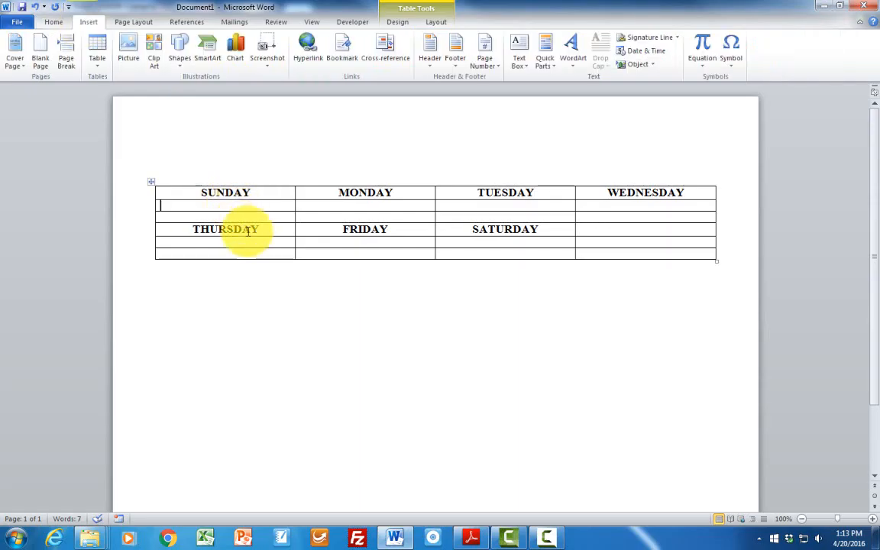
{"action": "left_click", "coordinate": [131, 49]}
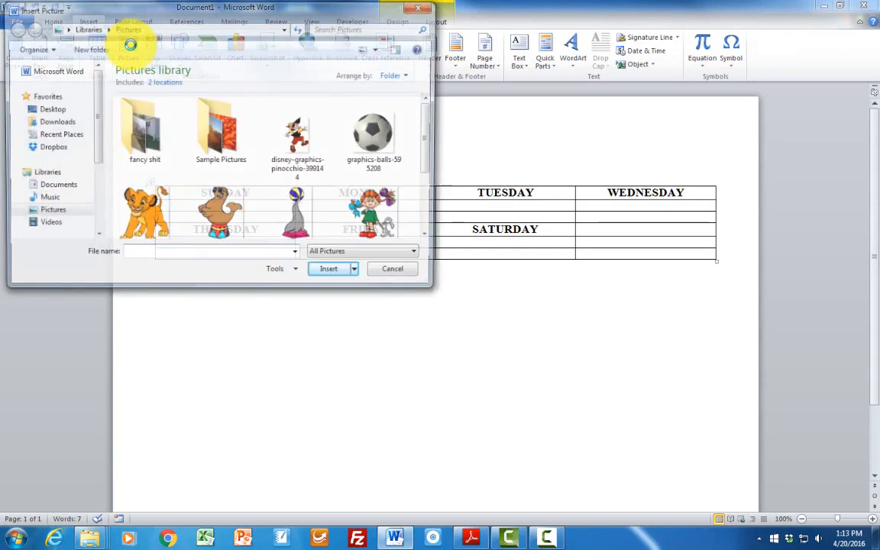
{"action": "left_click_drag", "start_coordinate": [94, 138], "coordinate": [102, 187]}
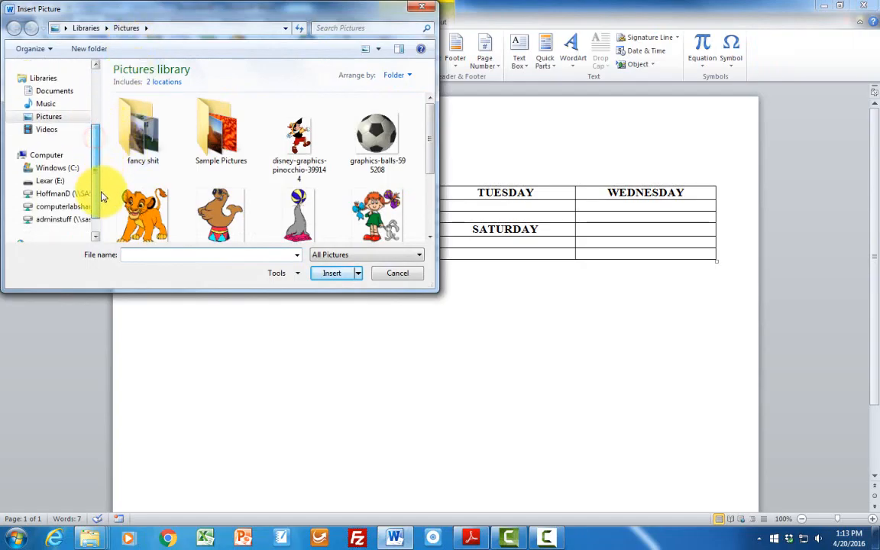
{"action": "left_click", "coordinate": [76, 205]}
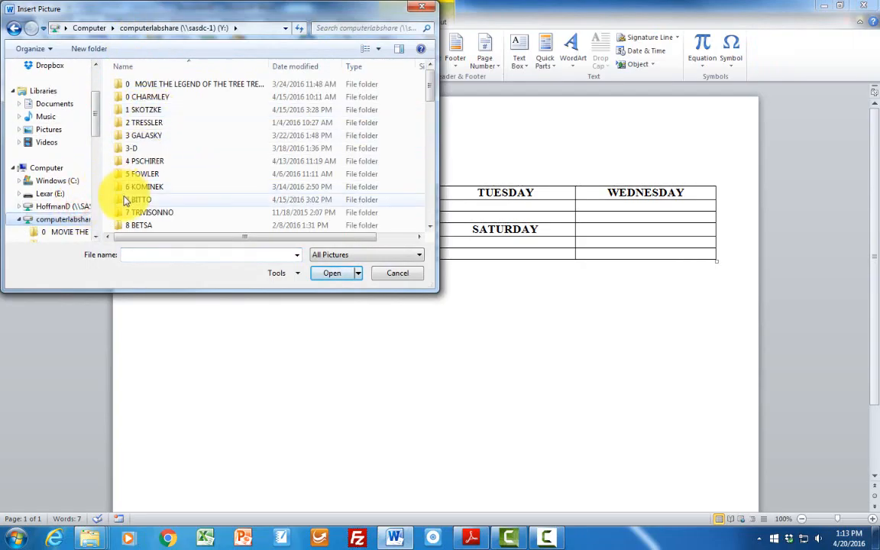
- Open the PHOTOS SMALL folder under LESSONS AND EXAMPLES, TABLE DATA PHOTOS in the teacher's folder, and show its files as large icons
{"action": "left_click", "coordinate": [429, 228]}
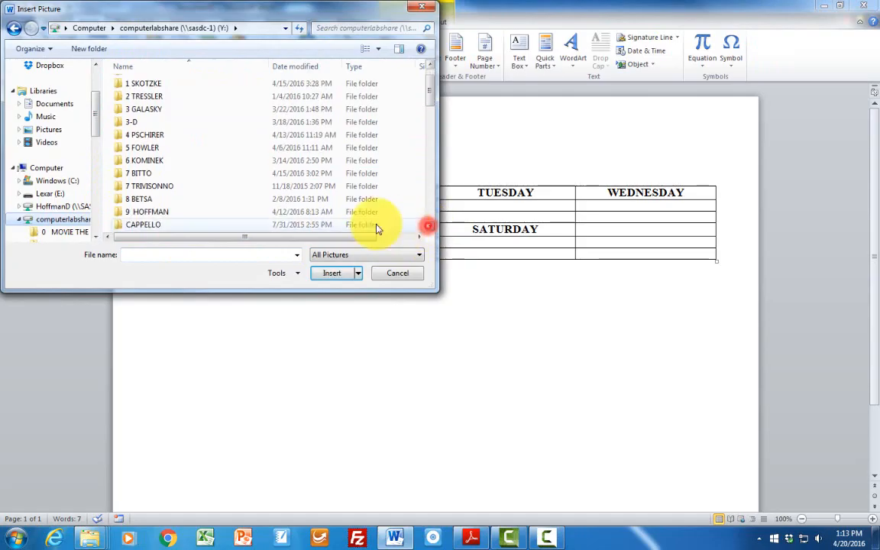
{"action": "double_click", "coordinate": [116, 211]}
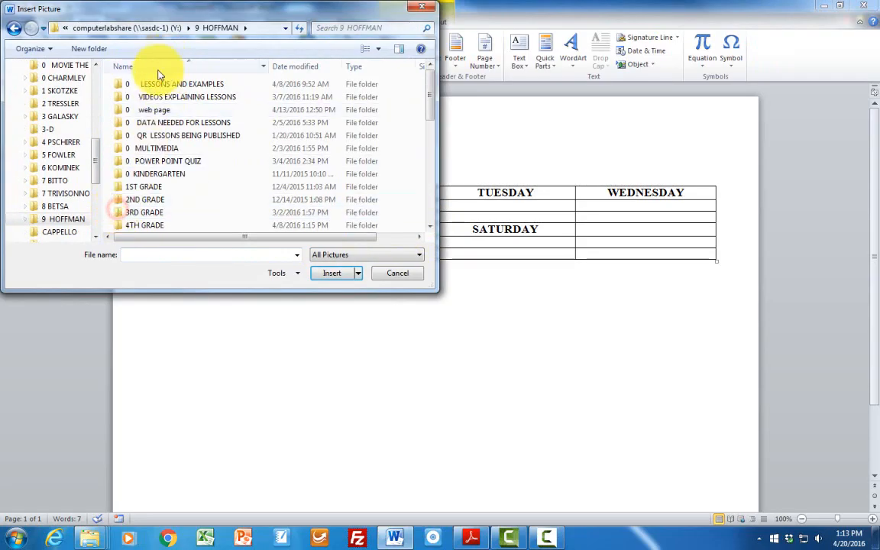
{"action": "double_click", "coordinate": [140, 84]}
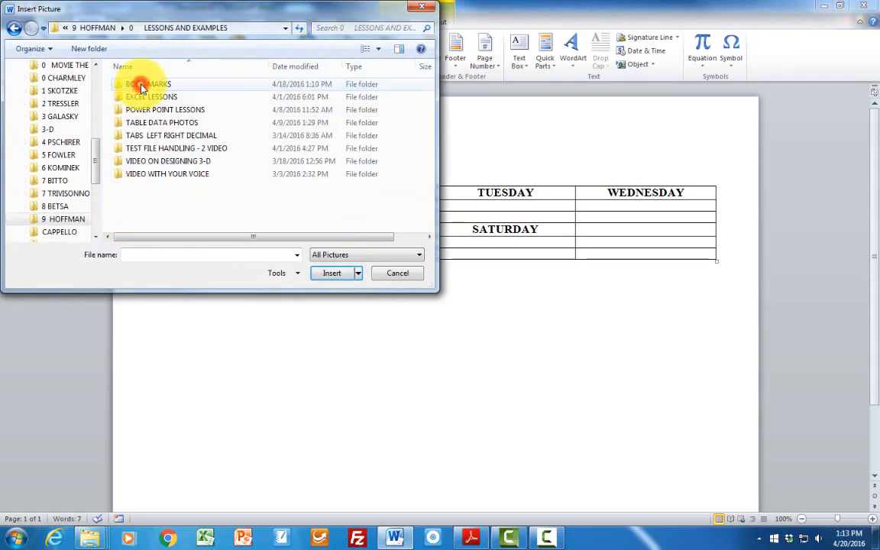
{"action": "double_click", "coordinate": [155, 125]}
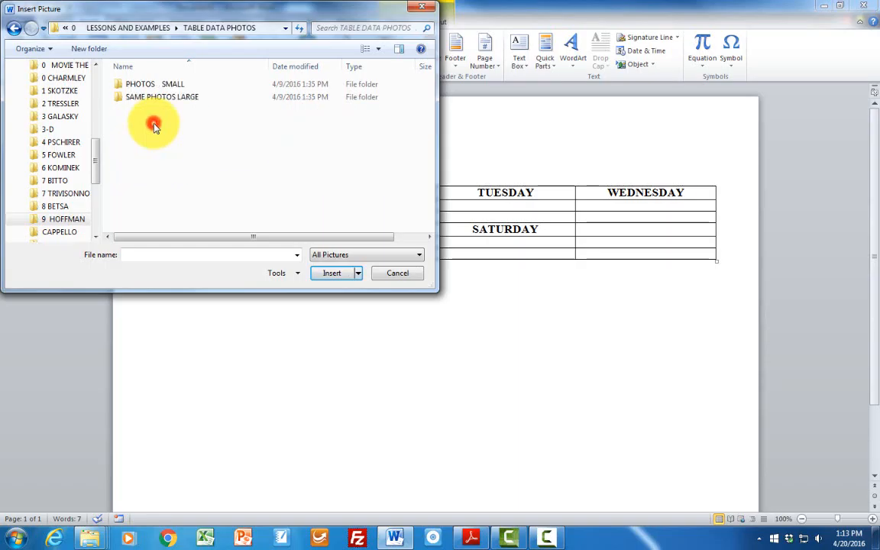
{"action": "double_click", "coordinate": [128, 88]}
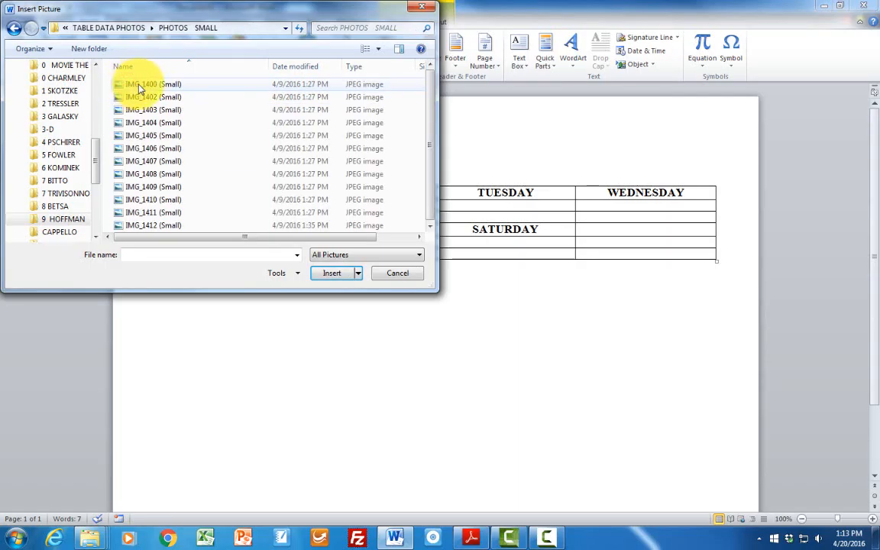
{"action": "left_click", "coordinate": [380, 50]}
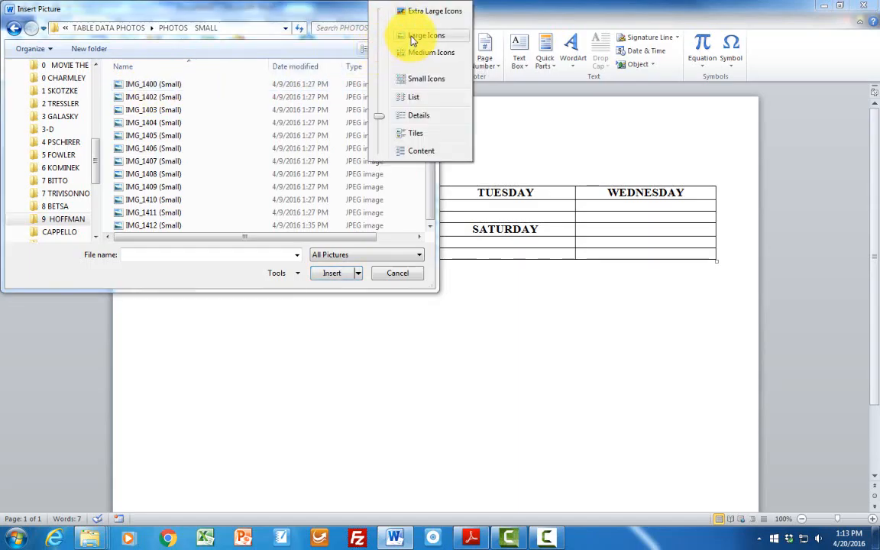
{"action": "left_click", "coordinate": [410, 36]}
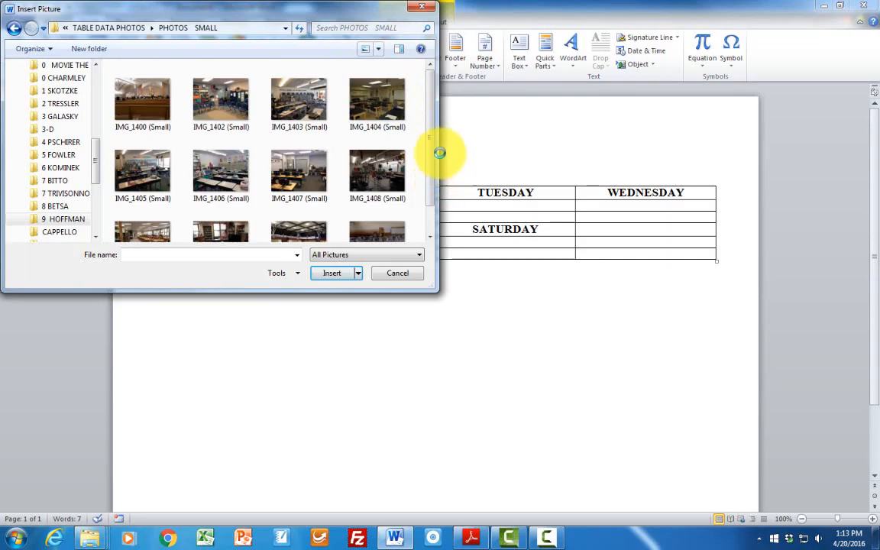
{"action": "left_click_drag", "start_coordinate": [437, 156], "coordinate": [441, 181]}
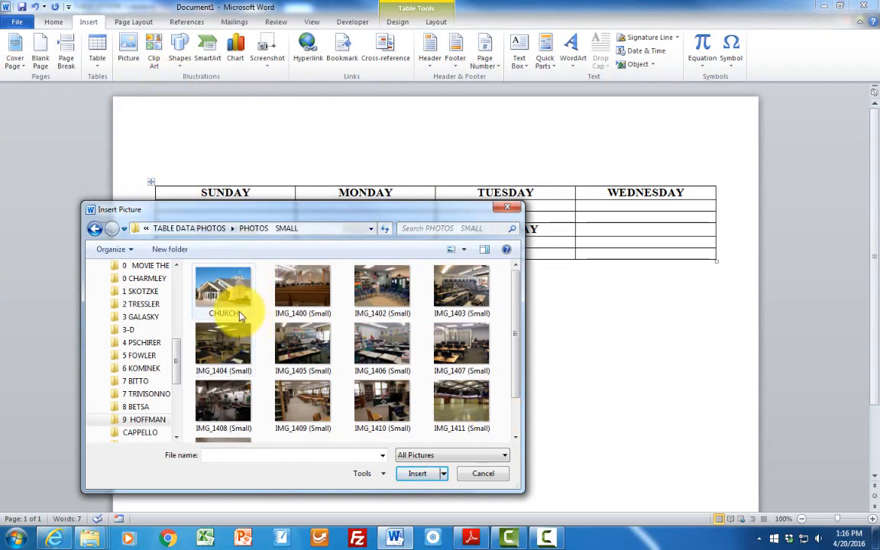
- Insert the CHURCH picture below SUNDAY and shrink it proportionally to about 1.39" high by 1.97" wide
{"action": "left_click", "coordinate": [239, 314]}
{"action": "left_click", "coordinate": [418, 472]}
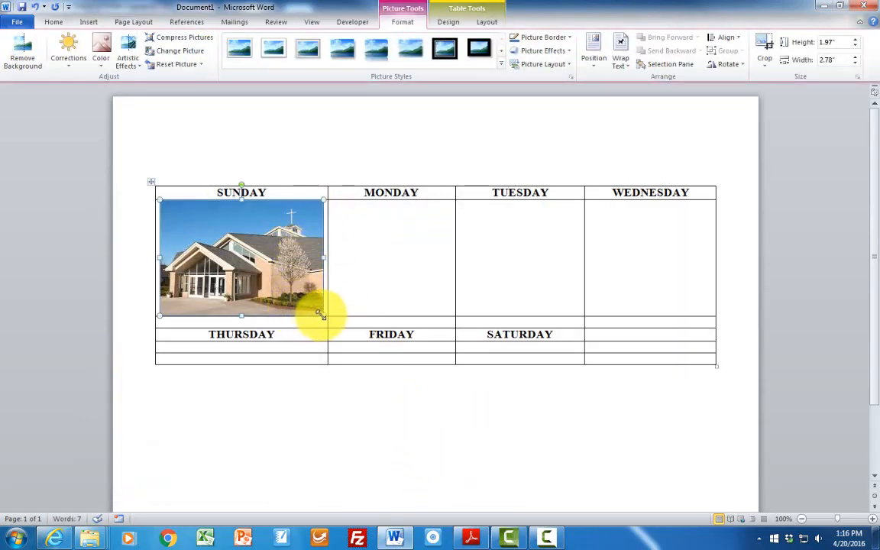
{"action": "left_click_drag", "start_coordinate": [321, 313], "coordinate": [277, 262]}
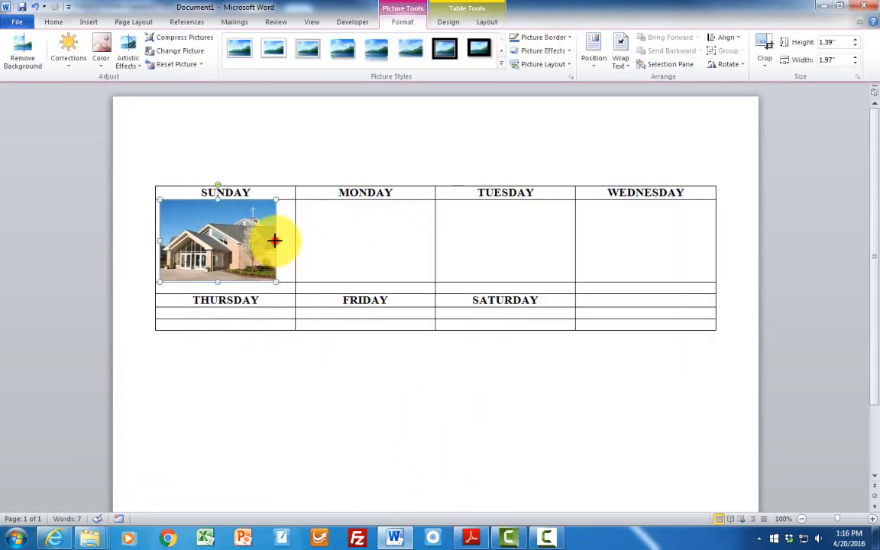
- Insert the IMG_1407 (Small) picture from the PHOTOS SMALL folder in the cell below MONDAY
{"action": "left_click", "coordinate": [309, 211]}
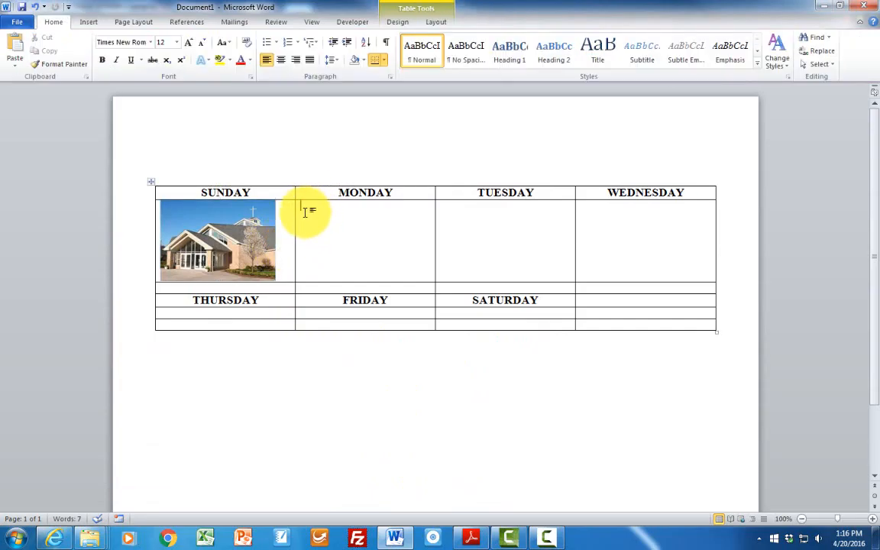
{"action": "left_click", "coordinate": [89, 23]}
{"action": "left_click", "coordinate": [126, 47]}
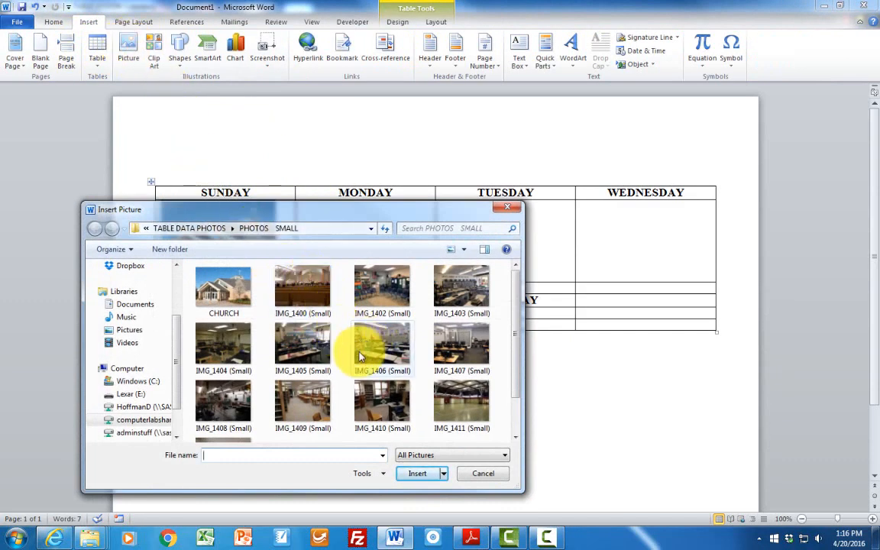
{"action": "left_click", "coordinate": [450, 351]}
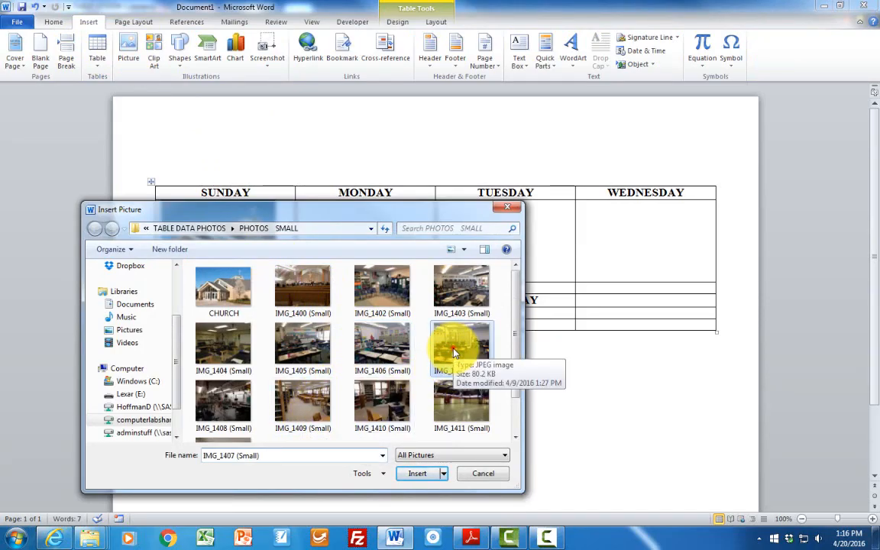
{"action": "left_click", "coordinate": [434, 475]}
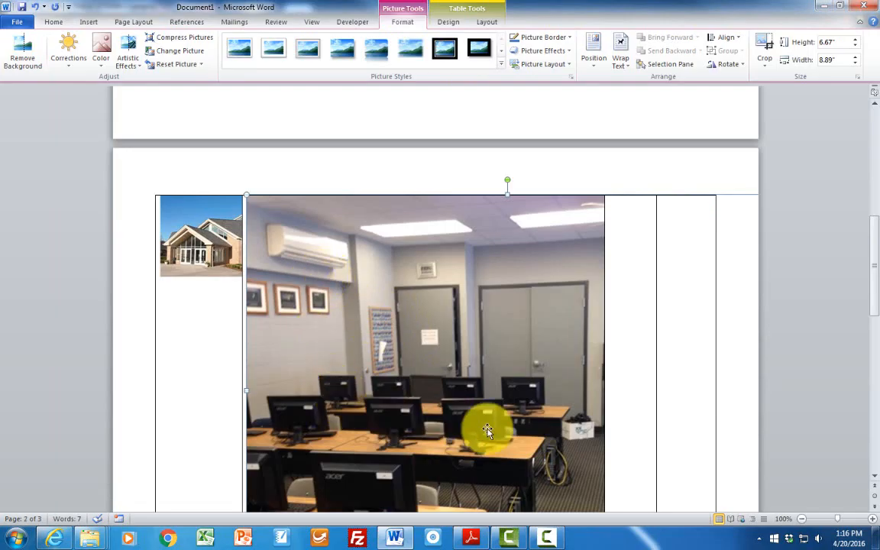
- Shrink the picture below MONDAY proportionally to about 1.52" high by 2.03" wide, and place the cursor in the cell below TUESDAY
{"action": "left_click_drag", "start_coordinate": [246, 193], "coordinate": [503, 440]}
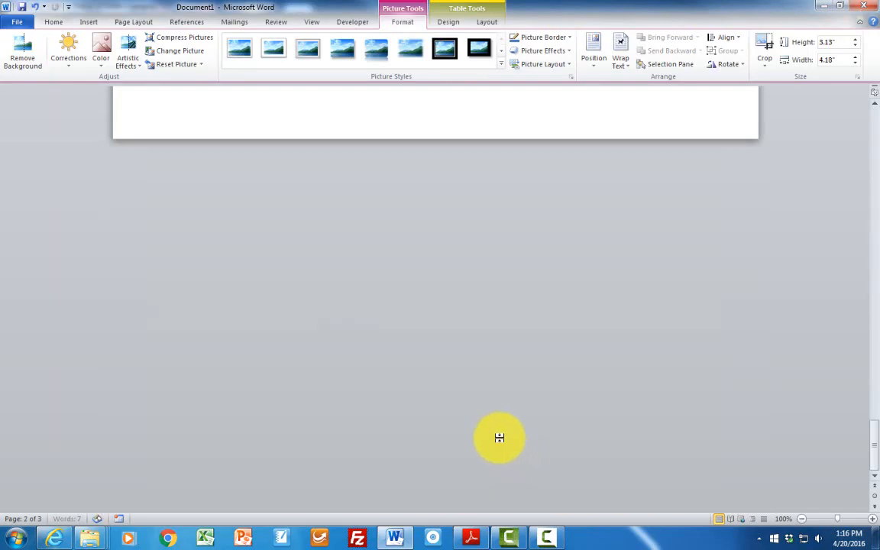
{"action": "scroll", "coordinate": [455, 356], "scroll_direction": "up", "scroll_amount": 10}
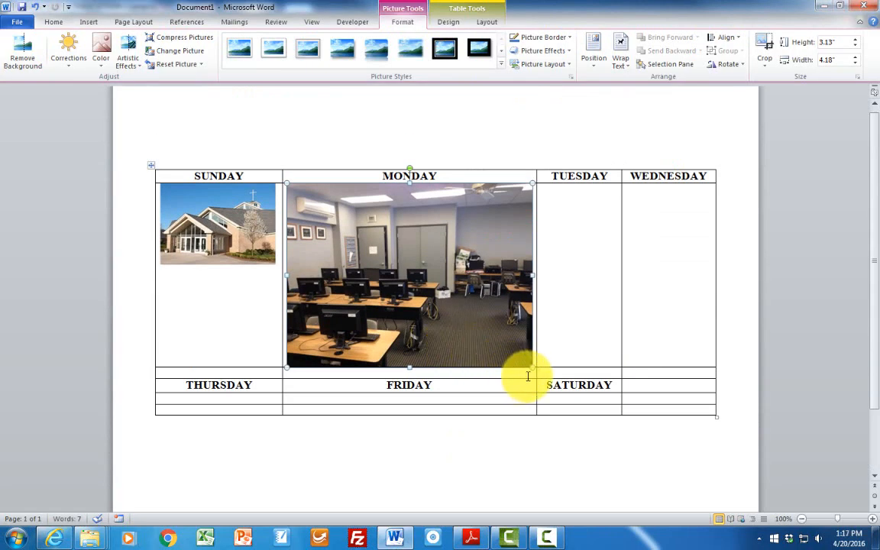
{"action": "left_click_drag", "start_coordinate": [530, 359], "coordinate": [420, 273]}
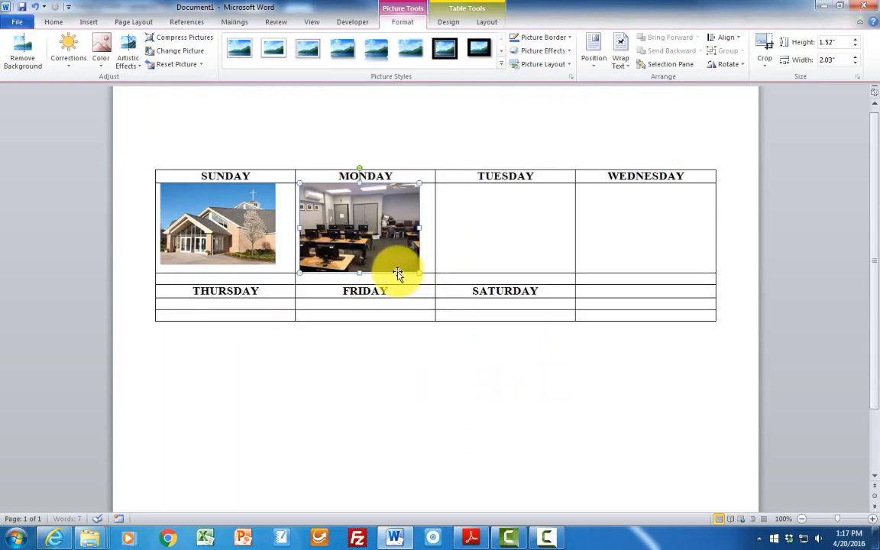
{"action": "left_click", "coordinate": [450, 192]}
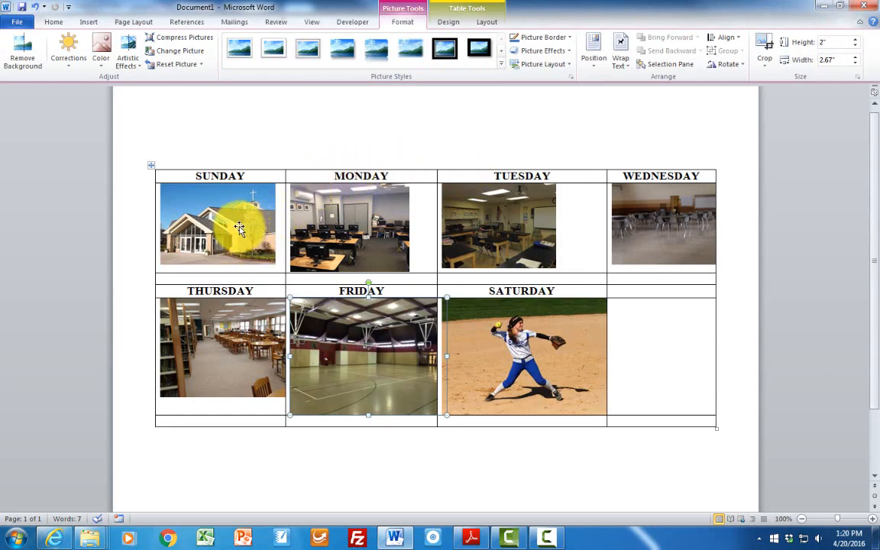
- Set the SUNDAY church picture's absolute height to 2 and width to 3 inches, keeping the aspect ratio locked
{"action": "left_click", "coordinate": [241, 232]}
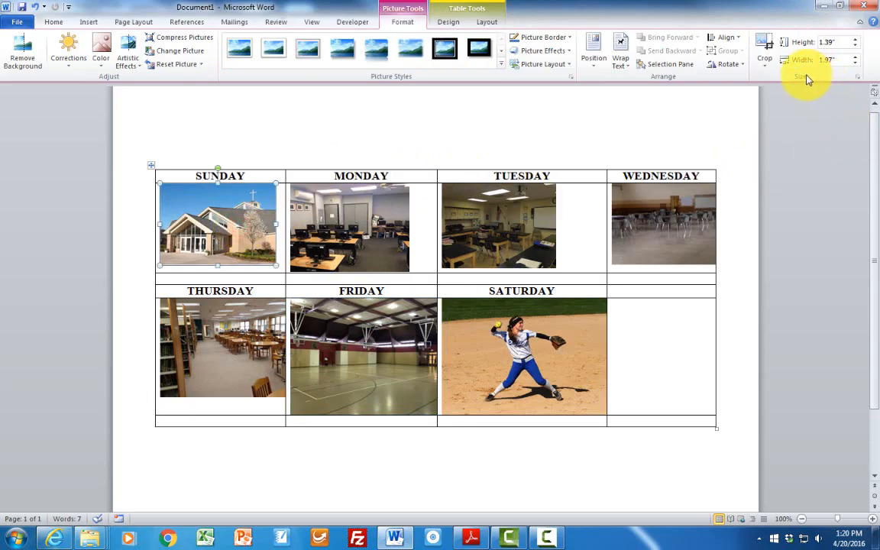
{"action": "left_click", "coordinate": [857, 77]}
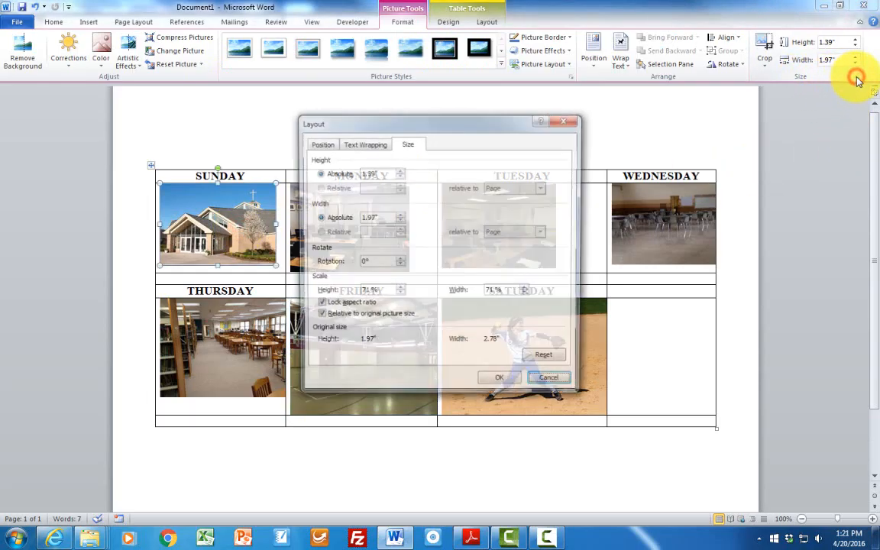
{"action": "left_click_drag", "start_coordinate": [377, 173], "coordinate": [357, 173]}
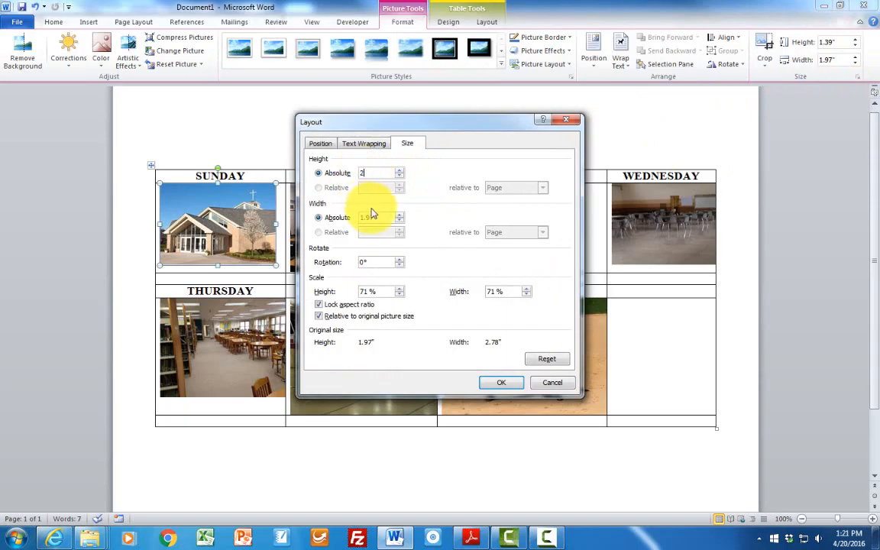
{"action": "left_click_drag", "start_coordinate": [381, 217], "coordinate": [374, 217]}
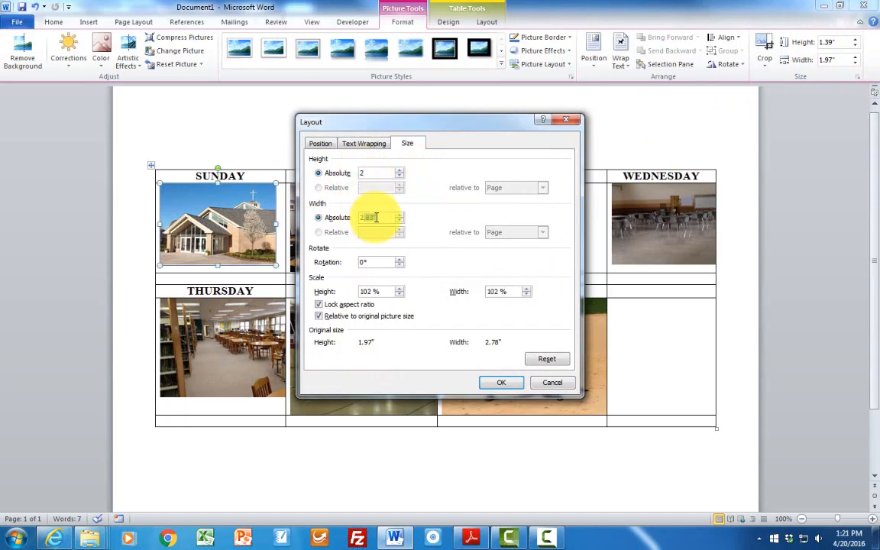
{"action": "type", "text": "2"}
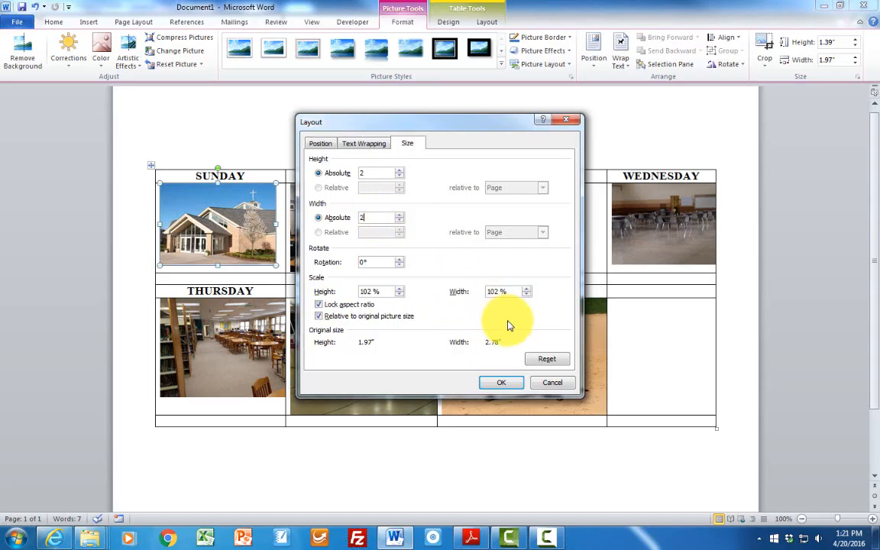
{"action": "type", "text": "33"}
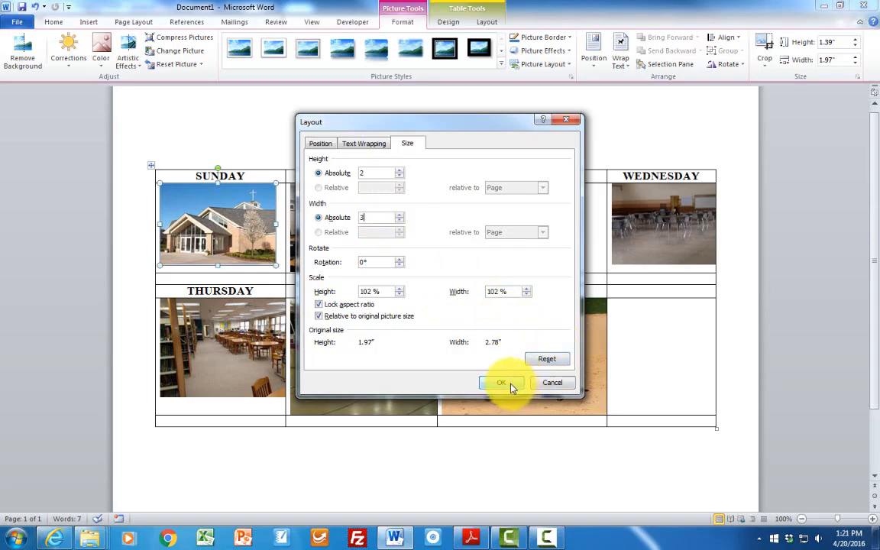
{"action": "left_click", "coordinate": [509, 383]}
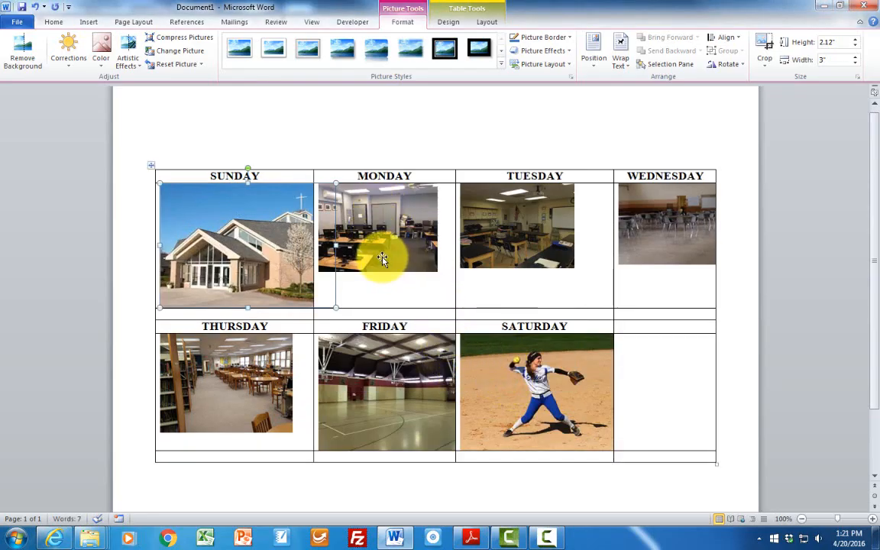
- Enter "We attend Church in the morning and then have dinner together as a family" in the cell below the SUNDAY picture
{"action": "left_click", "coordinate": [609, 416]}
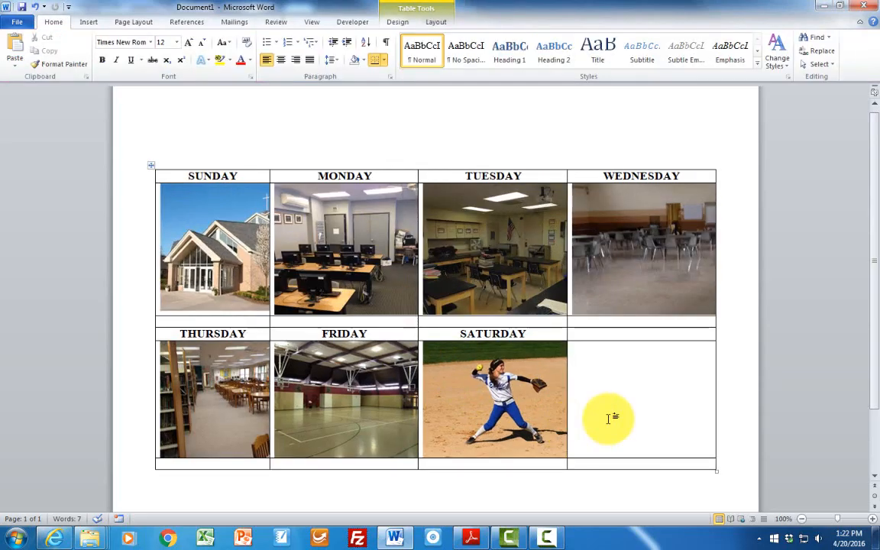
{"action": "left_click", "coordinate": [169, 320]}
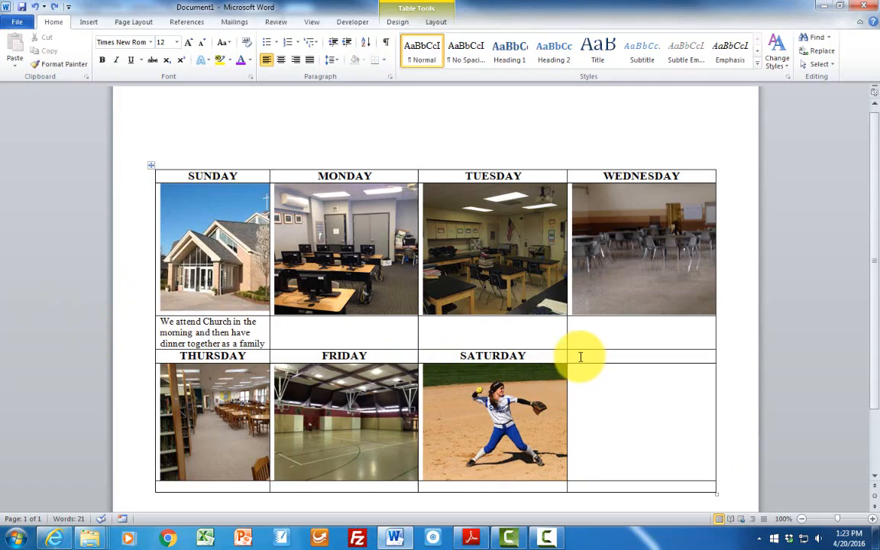
- Delete the three empty cells beside the SATURDAY heading, picture and caption cells, using the shift cells left option
{"action": "left_click_drag", "start_coordinate": [625, 359], "coordinate": [643, 486]}
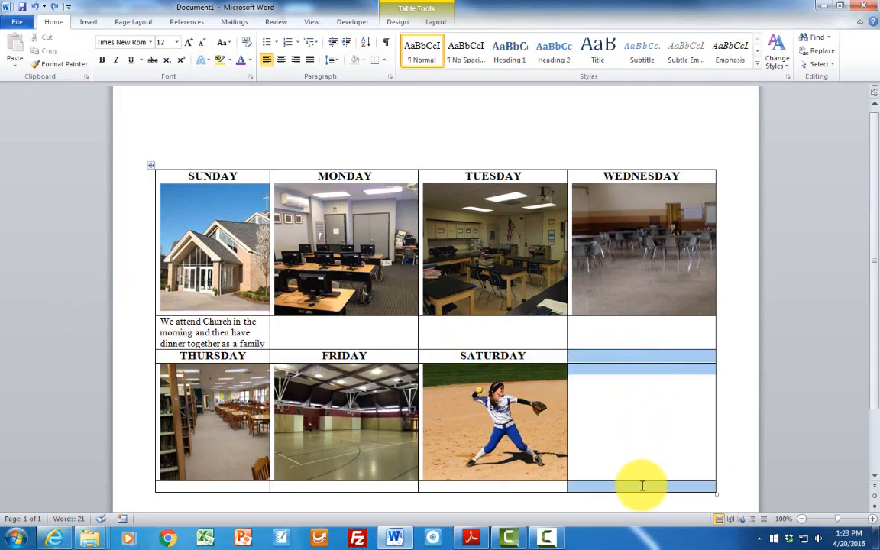
{"action": "right_click", "coordinate": [625, 376]}
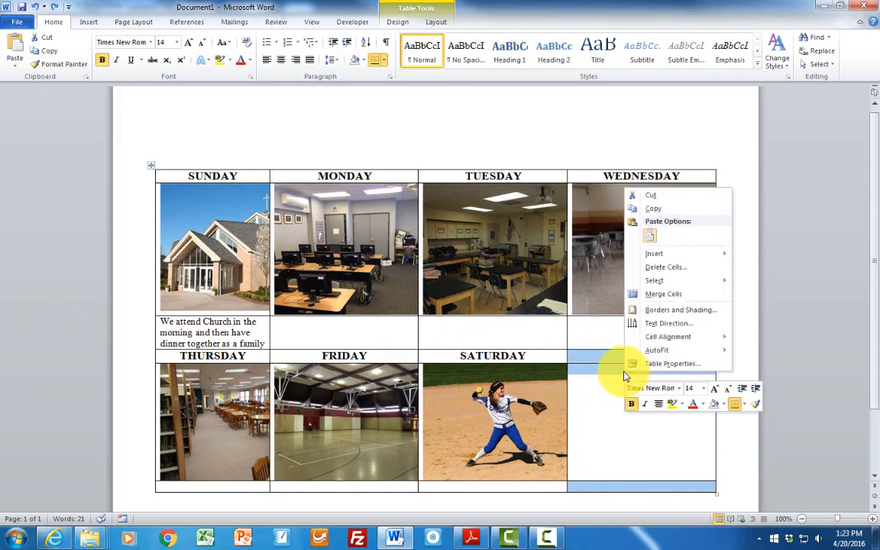
{"action": "left_click", "coordinate": [653, 267]}
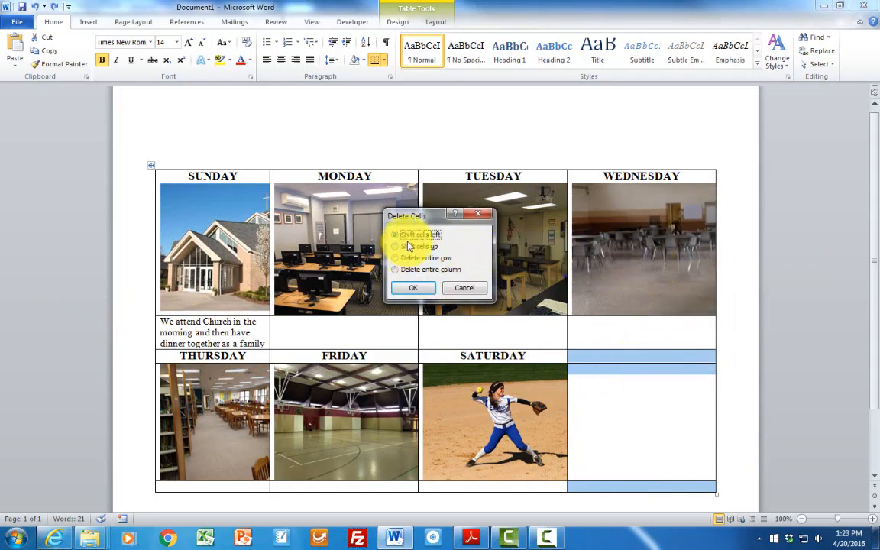
{"action": "left_click", "coordinate": [413, 289]}
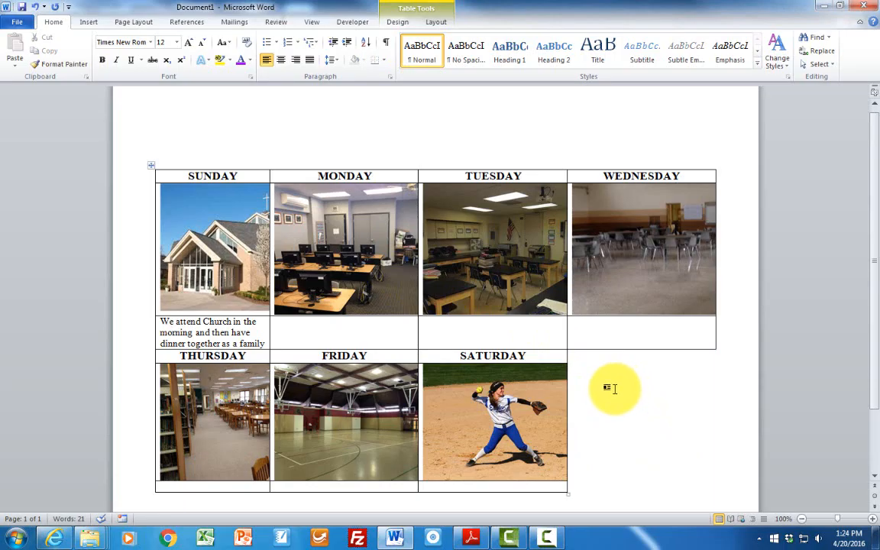
- Start adding a page header by opening the gallery of built-in header designs
{"action": "scroll", "coordinate": [493, 174], "scroll_direction": "up", "scroll_amount": 1}
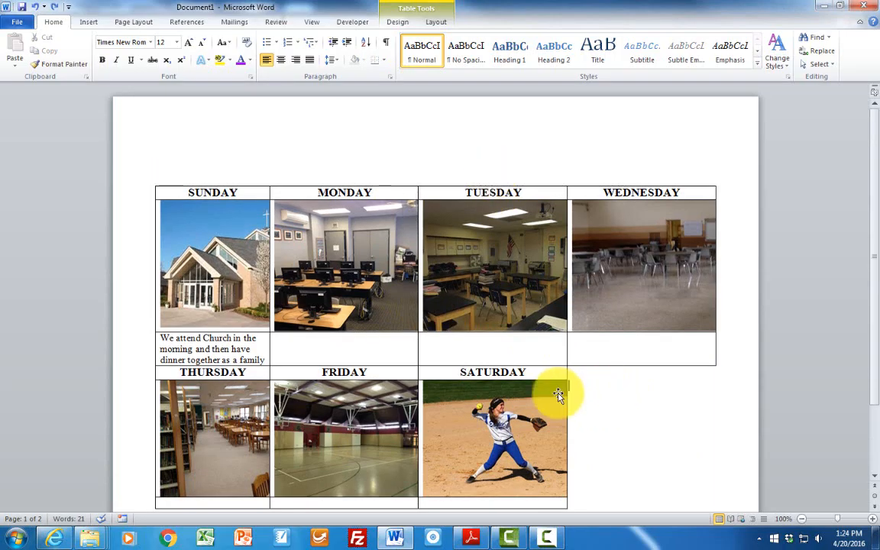
{"action": "left_click", "coordinate": [90, 23]}
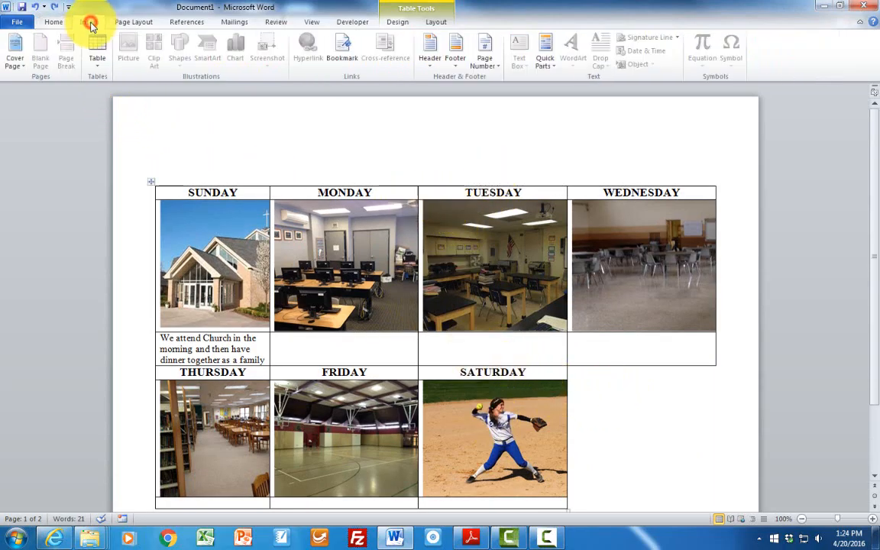
{"action": "left_click", "coordinate": [433, 60]}
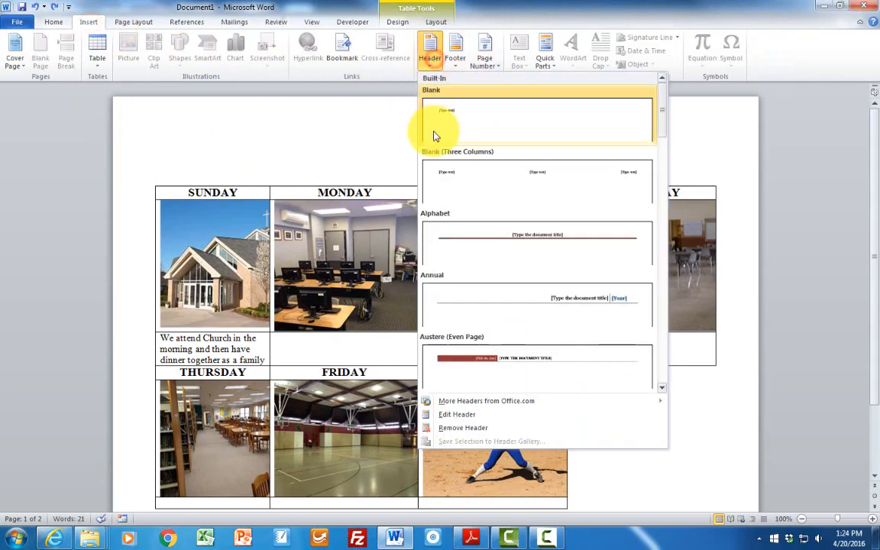